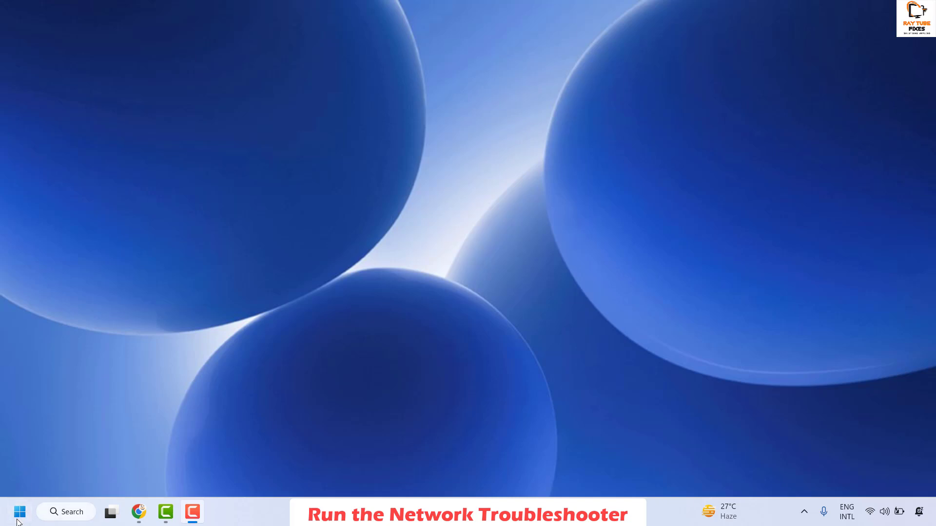
Step: Open the Recovery settings through the Windows Update advanced options
{"action": "right_click", "coordinate": [18, 521]}
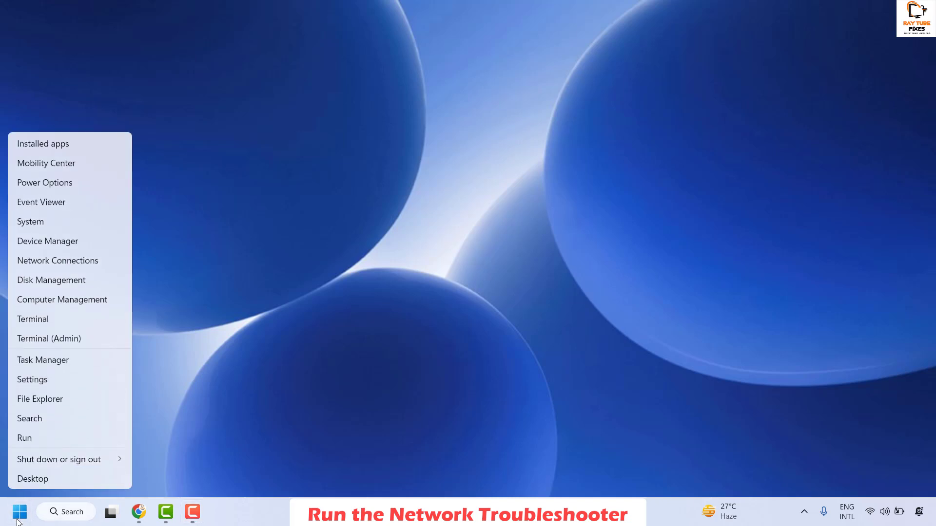
{"action": "left_click", "coordinate": [45, 384]}
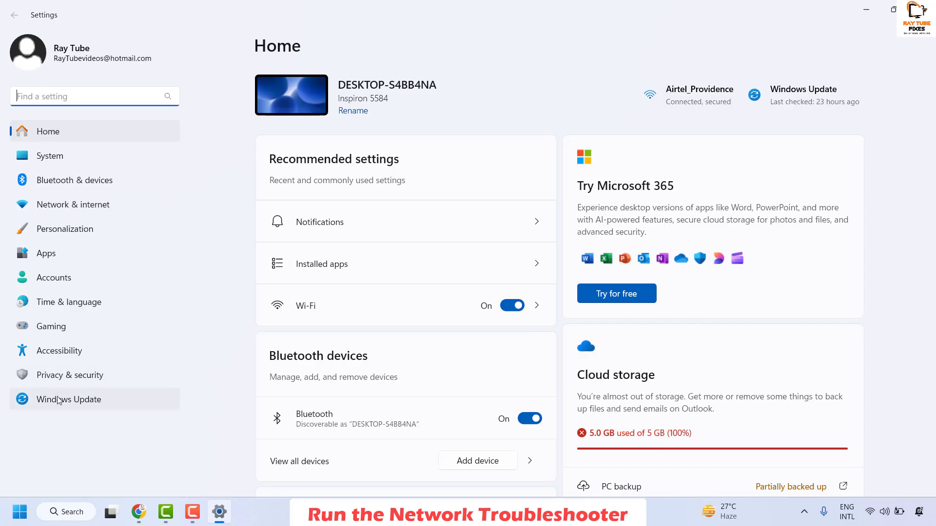
{"action": "left_click", "coordinate": [57, 400]}
{"action": "scroll", "coordinate": [522, 319], "scroll_direction": "down", "scroll_amount": 5}
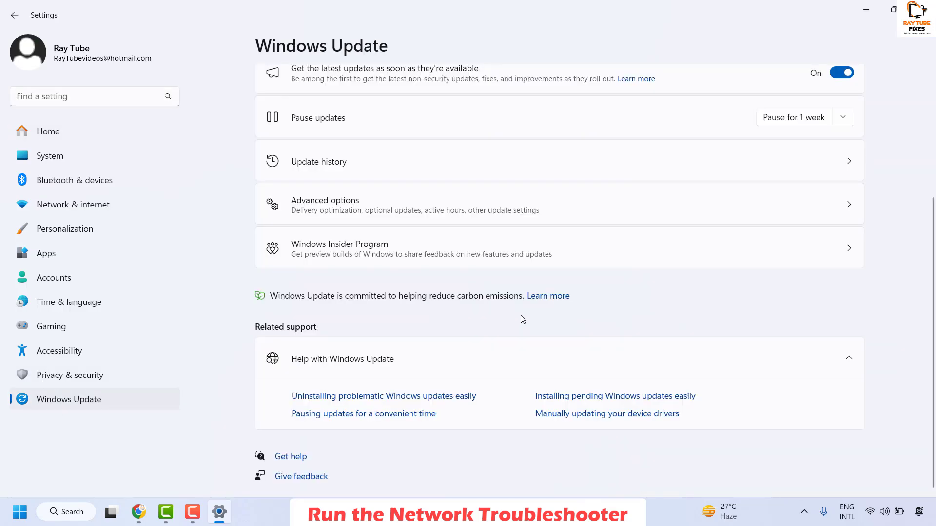
{"action": "left_click", "coordinate": [381, 213]}
{"action": "scroll", "coordinate": [404, 237], "scroll_direction": "down", "scroll_amount": 2}
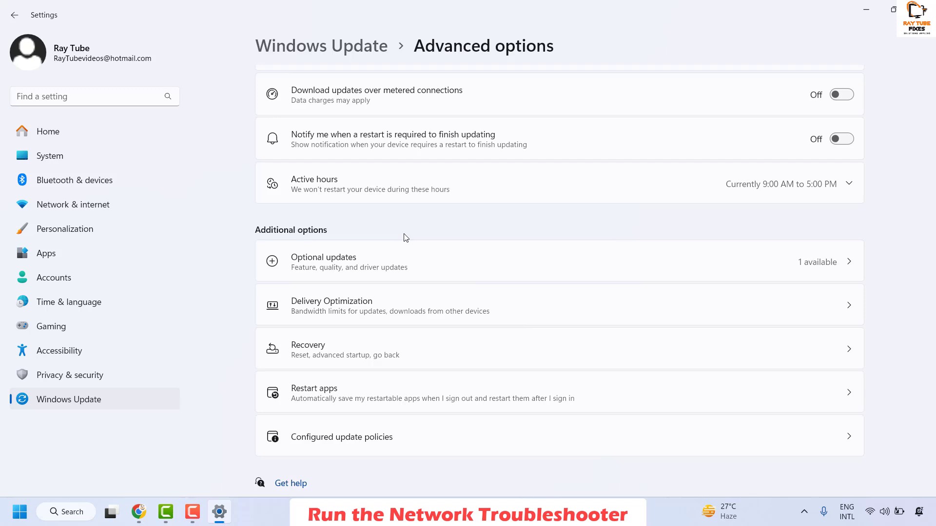
{"action": "left_click", "coordinate": [327, 347]}
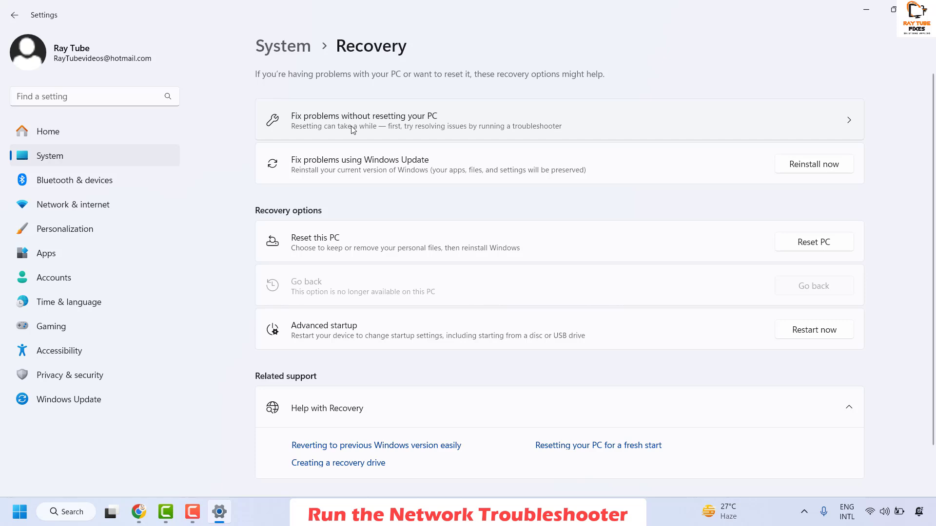
Step: Run the Network and Internet troubleshooter from the other troubleshooters, and close its window and Settings
{"action": "left_click", "coordinate": [353, 129]}
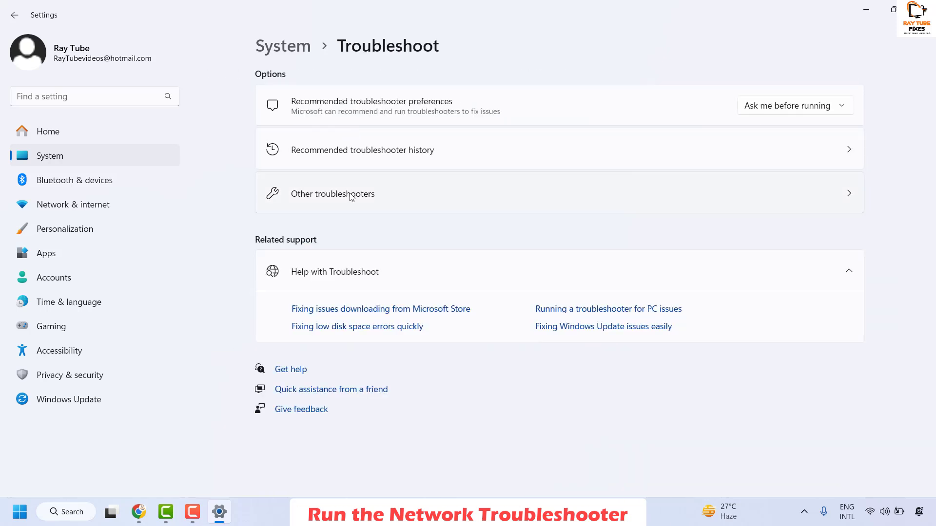
{"action": "left_click", "coordinate": [351, 203]}
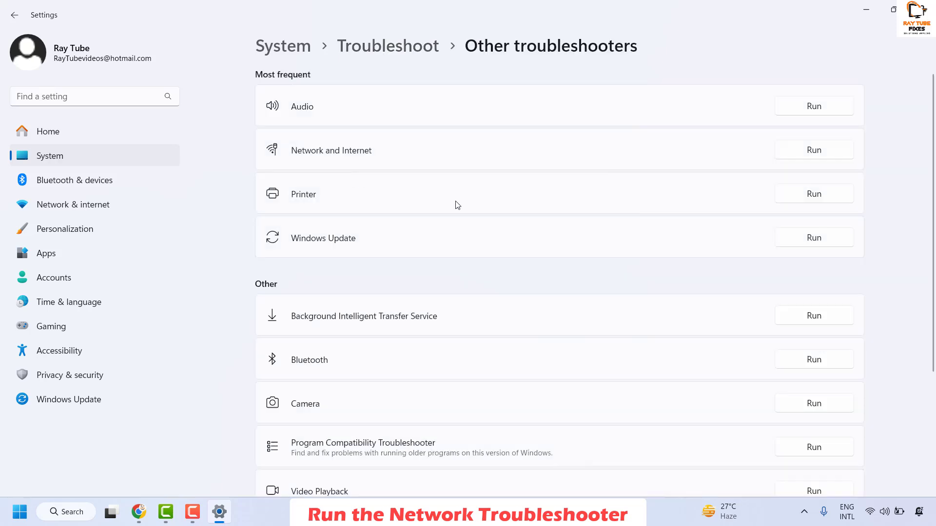
{"action": "scroll", "coordinate": [455, 203], "scroll_direction": "down", "scroll_amount": 3}
{"action": "scroll", "coordinate": [457, 204], "scroll_direction": "down", "scroll_amount": 1}
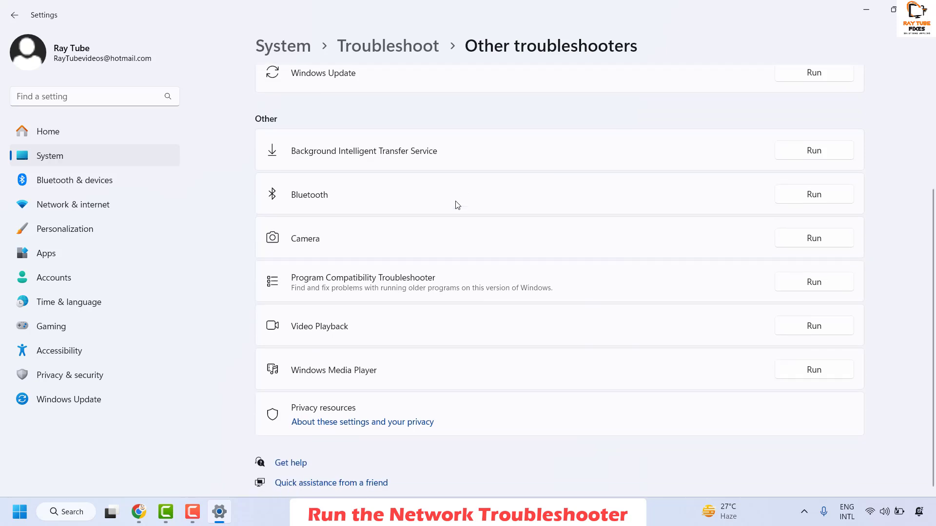
{"action": "scroll", "coordinate": [457, 205], "scroll_direction": "up", "scroll_amount": 3}
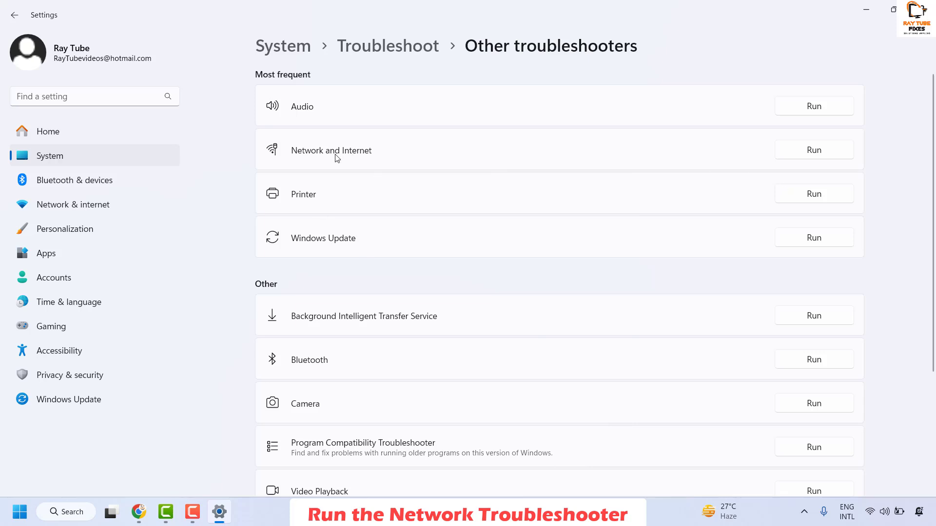
{"action": "left_click", "coordinate": [823, 157]}
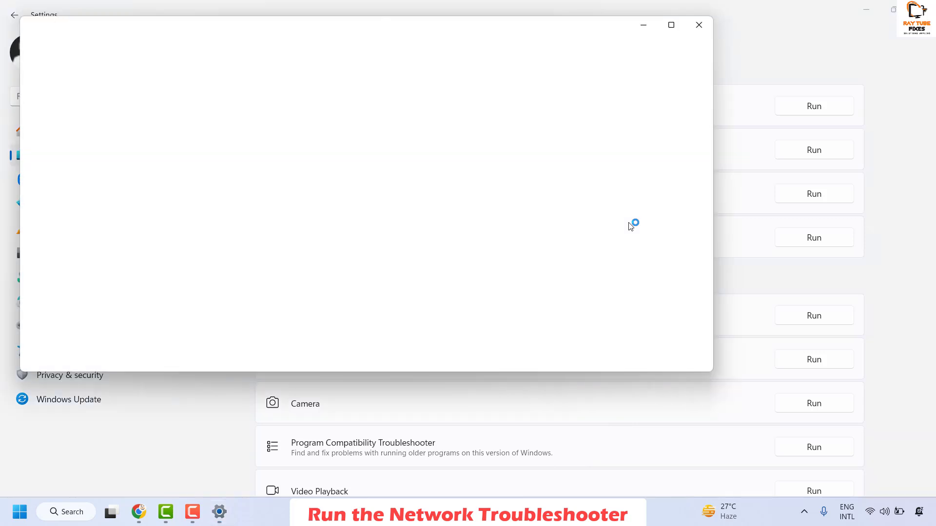
{"action": "left_click", "coordinate": [698, 25]}
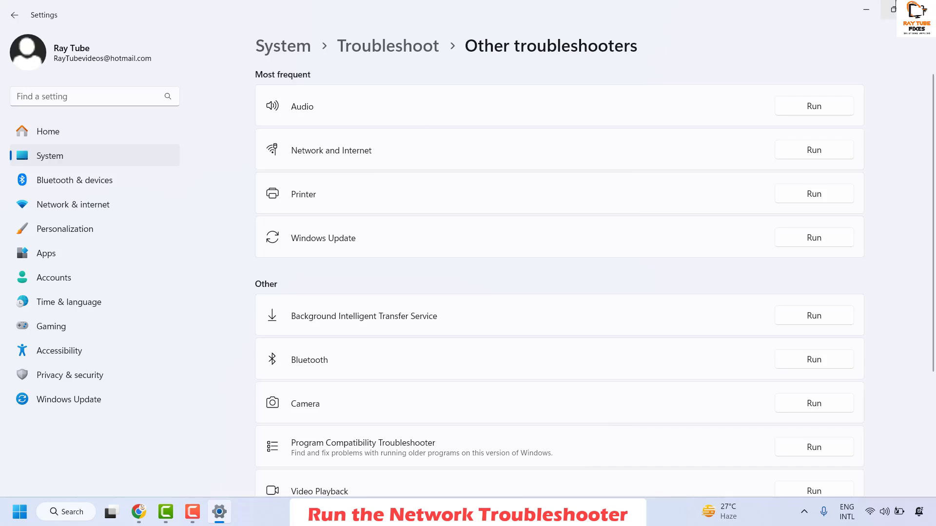
{"action": "key", "text": "alt+F4"}
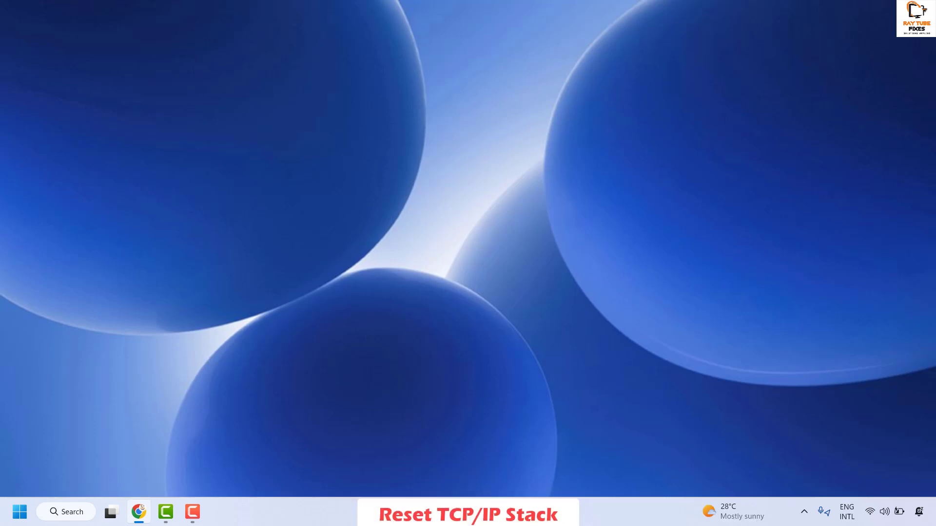
Step: Search Windows for cmd, run Command Prompt as administrator, and move its window toward the middle of the desktop
{"action": "left_click", "coordinate": [65, 514]}
{"action": "type", "text": "cmd"}
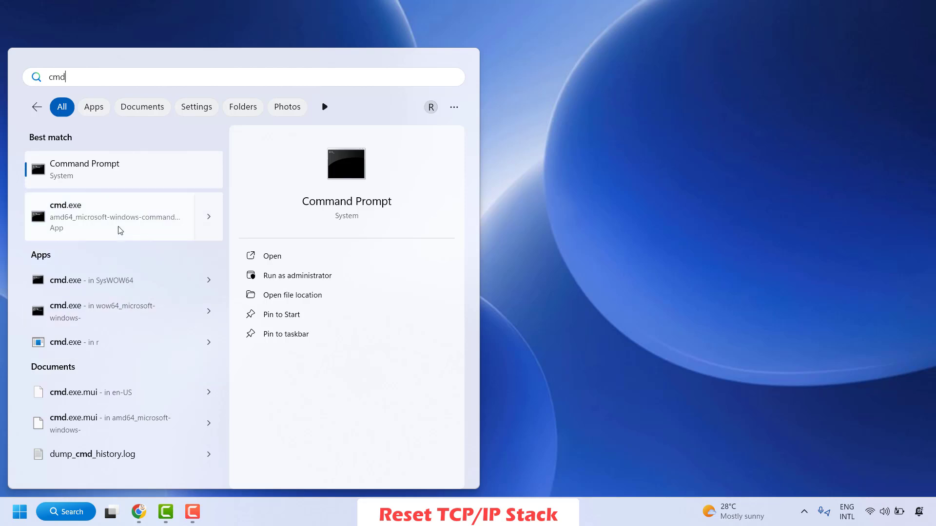
{"action": "right_click", "coordinate": [95, 168]}
{"action": "key", "text": "Escape"}
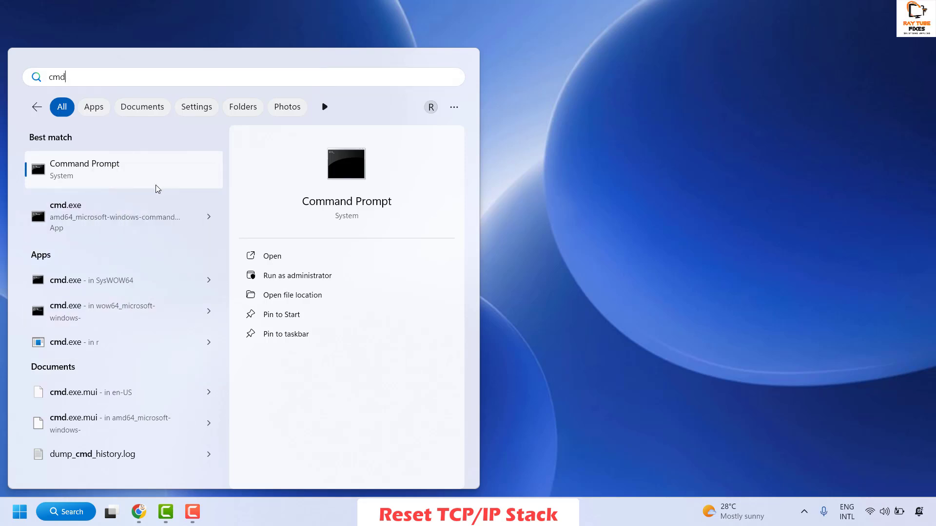
{"action": "left_click", "coordinate": [350, 276]}
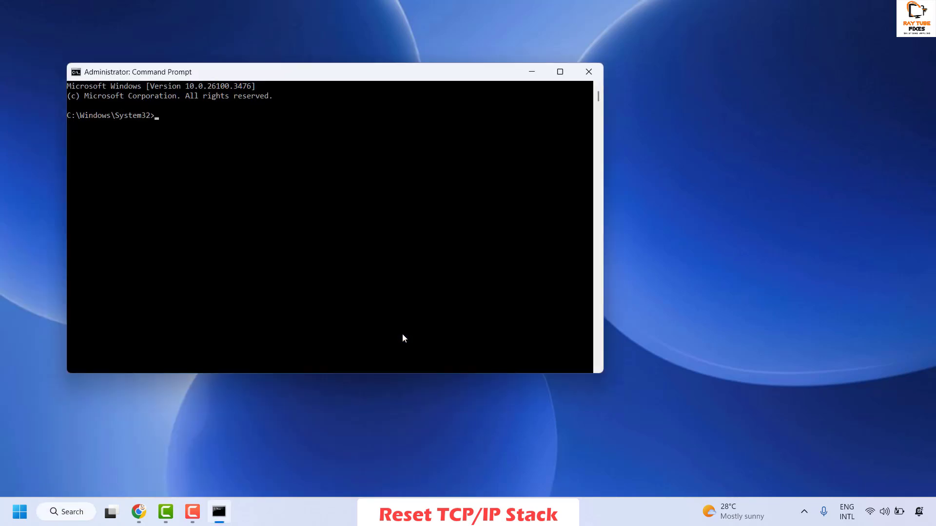
{"action": "left_click_drag", "start_coordinate": [397, 77], "coordinate": [614, 110]}
Step: Reset the Winsock catalog with the command netsh winsock reset
{"action": "left_click", "coordinate": [139, 512]}
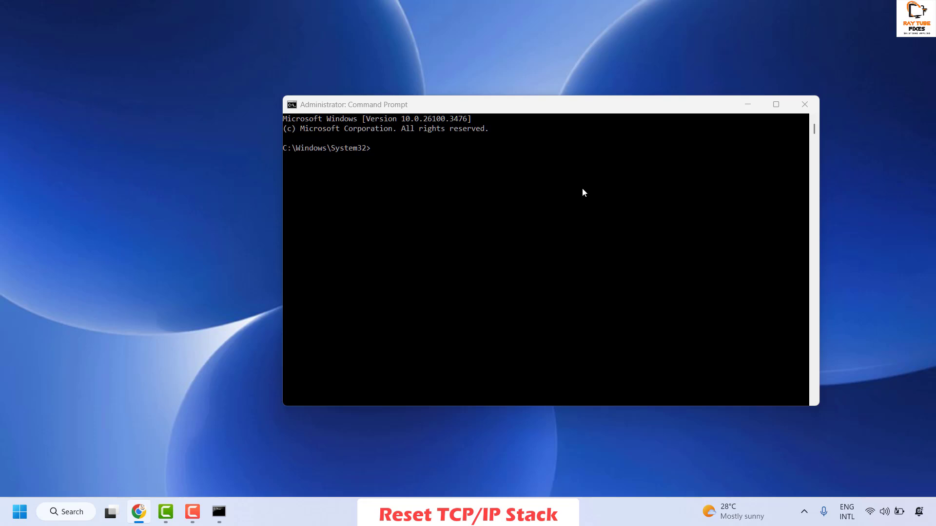
{"action": "left_click", "coordinate": [372, 152]}
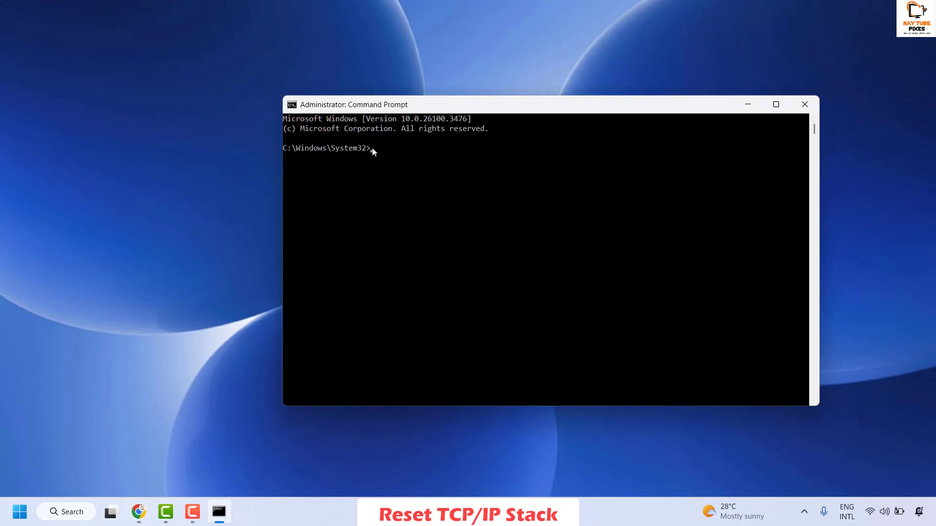
{"action": "type", "text": "netsh winsock reset"}
{"action": "key", "text": "Return"}
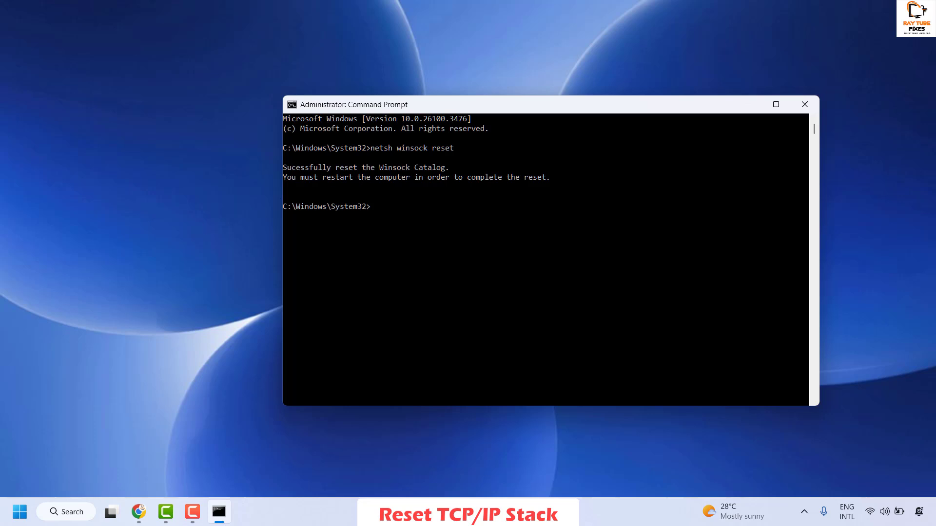
Step: Reset the TCP/IP stack with the command netsh int ip reset, and close Command Prompt
{"action": "key", "text": "alt+Tab"}
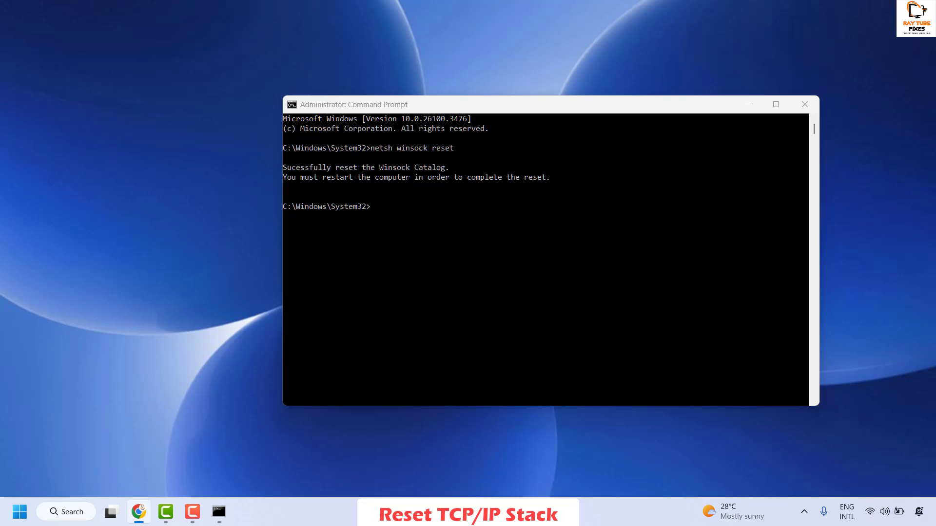
{"action": "left_click", "coordinate": [376, 206]}
{"action": "type", "text": "netsh int ip reset"}
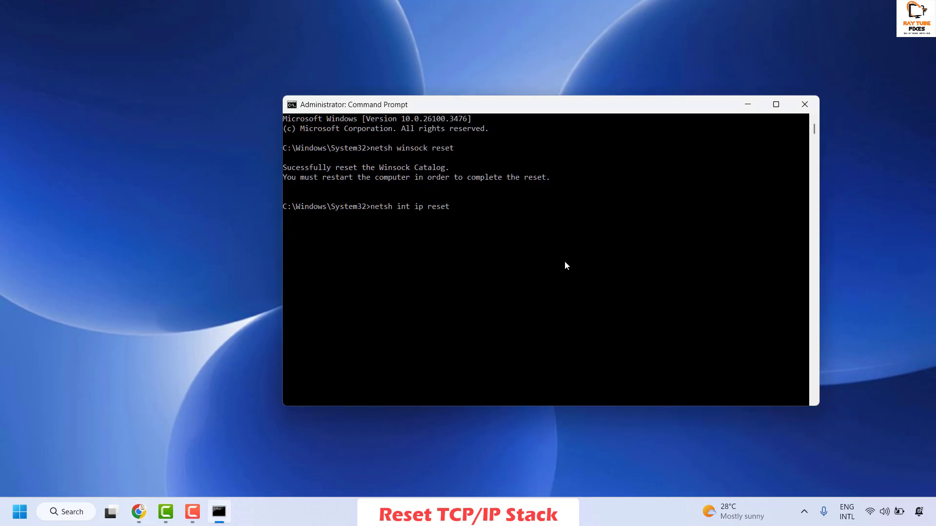
{"action": "key", "text": "Return"}
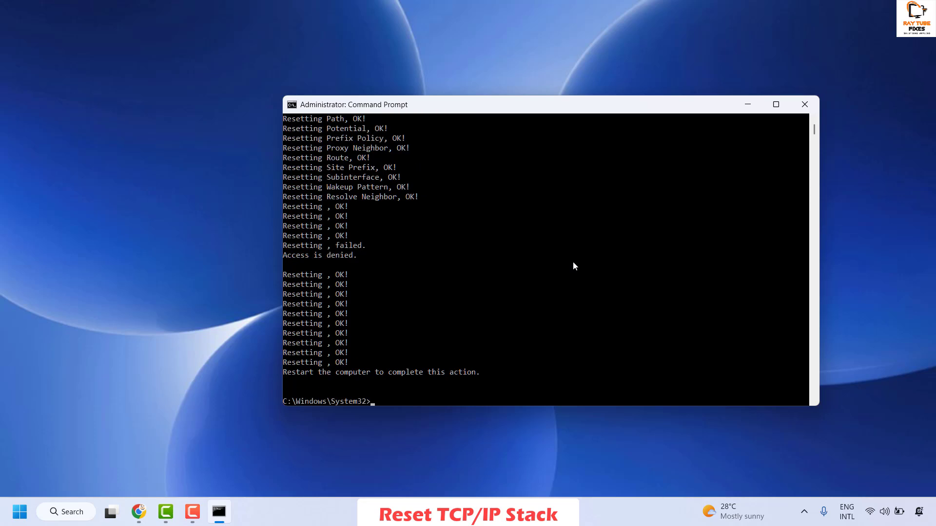
{"action": "scroll", "coordinate": [572, 261], "scroll_direction": "down", "scroll_amount": 1}
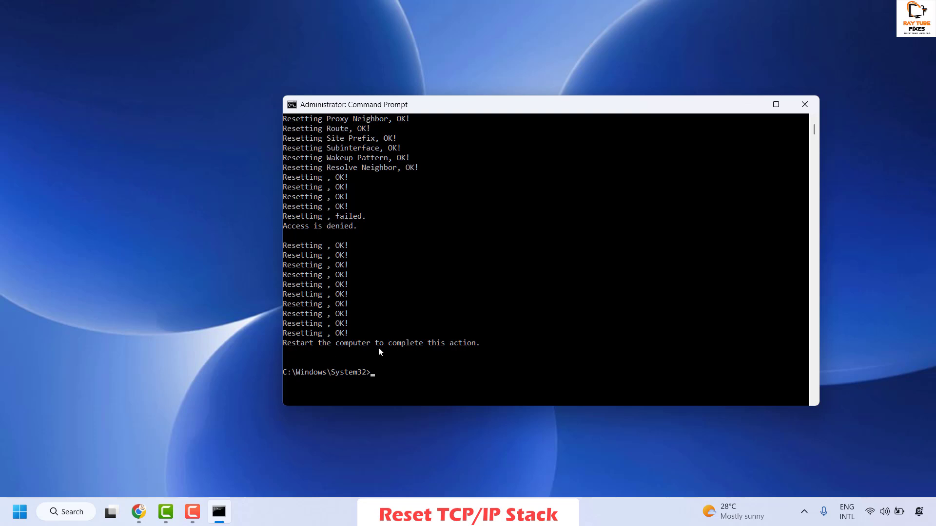
{"action": "left_click", "coordinate": [804, 105]}
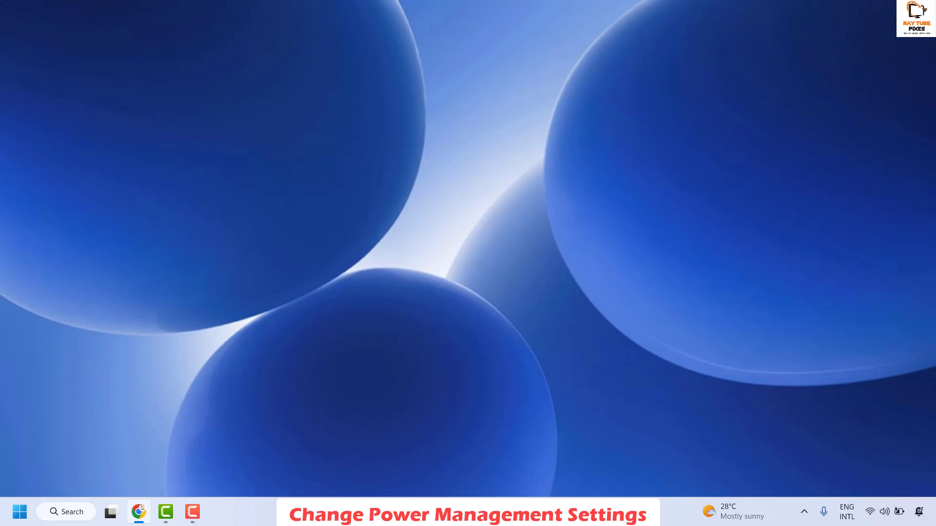
Step: Open the properties of the Qualcomm QCA9377 802.11ac Wireless Adapter under Network adapters in Device Manager
{"action": "right_click", "coordinate": [18, 517]}
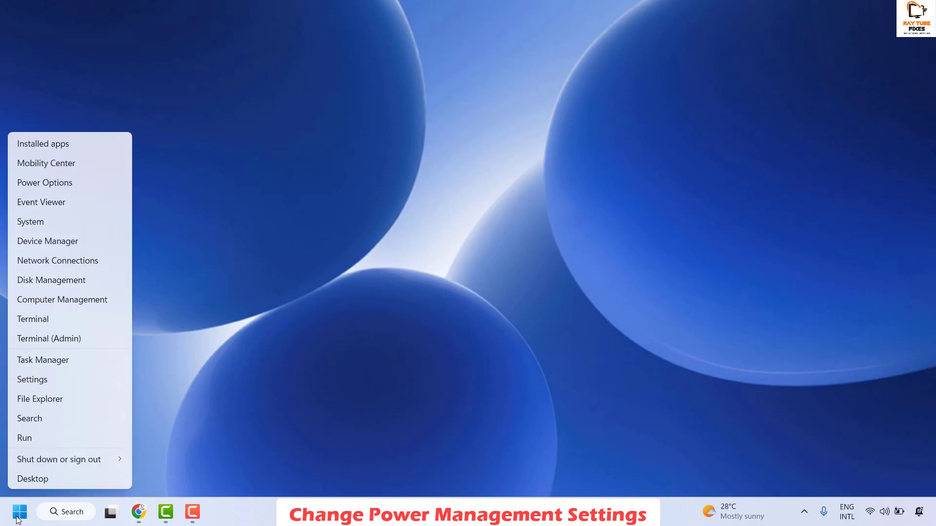
{"action": "left_click", "coordinate": [50, 242]}
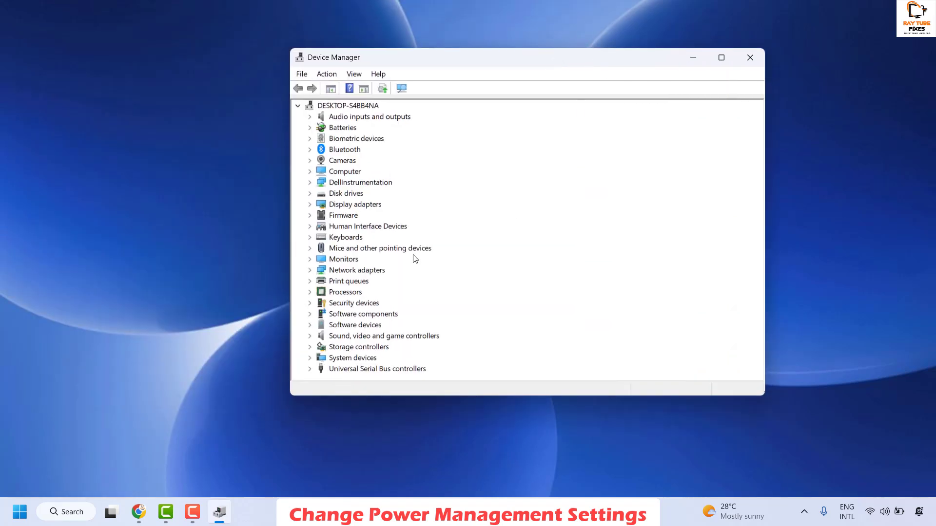
{"action": "left_click", "coordinate": [309, 270]}
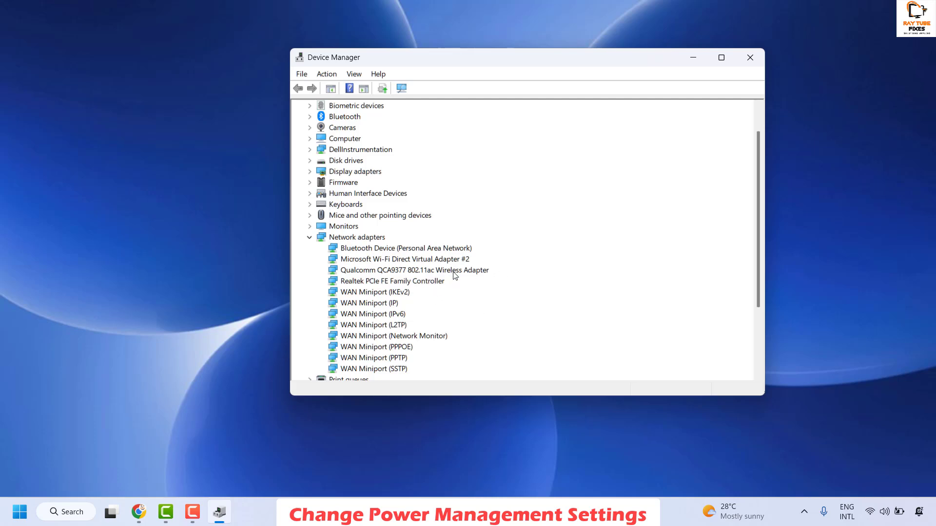
{"action": "right_click", "coordinate": [377, 273]}
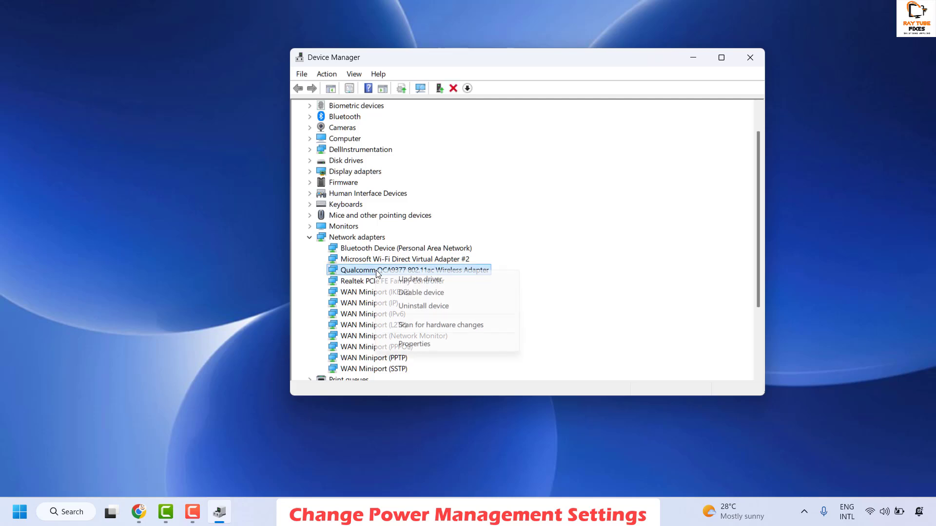
{"action": "left_click", "coordinate": [449, 344]}
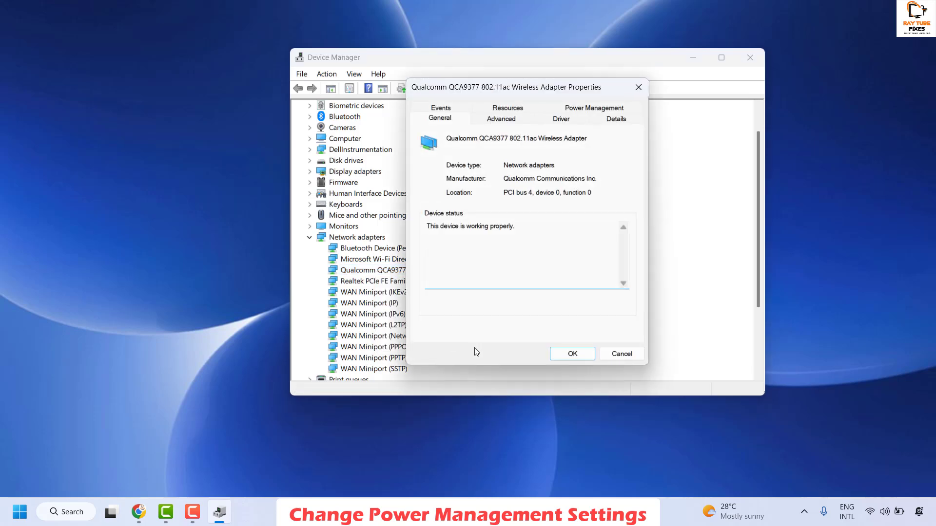
Step: Turn off "Allow the computer to turn off this device to save power" for the wireless adapter, apply it and close Device Manager
{"action": "left_click", "coordinate": [590, 109]}
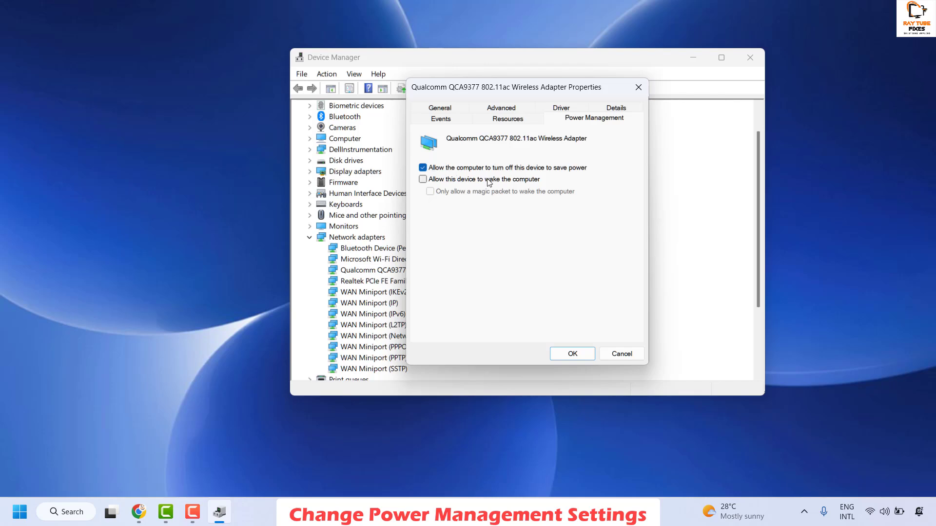
{"action": "left_click", "coordinate": [425, 171]}
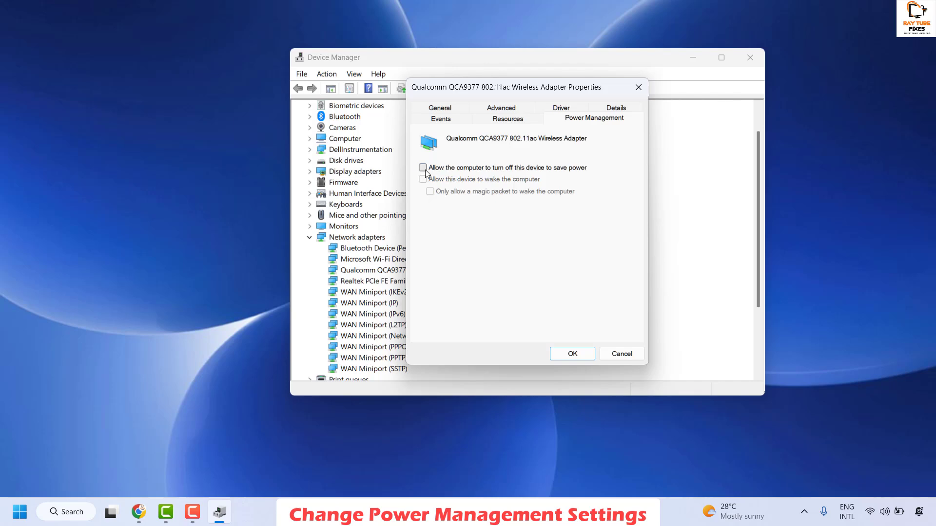
{"action": "left_click", "coordinate": [573, 353]}
{"action": "left_click", "coordinate": [750, 57]}
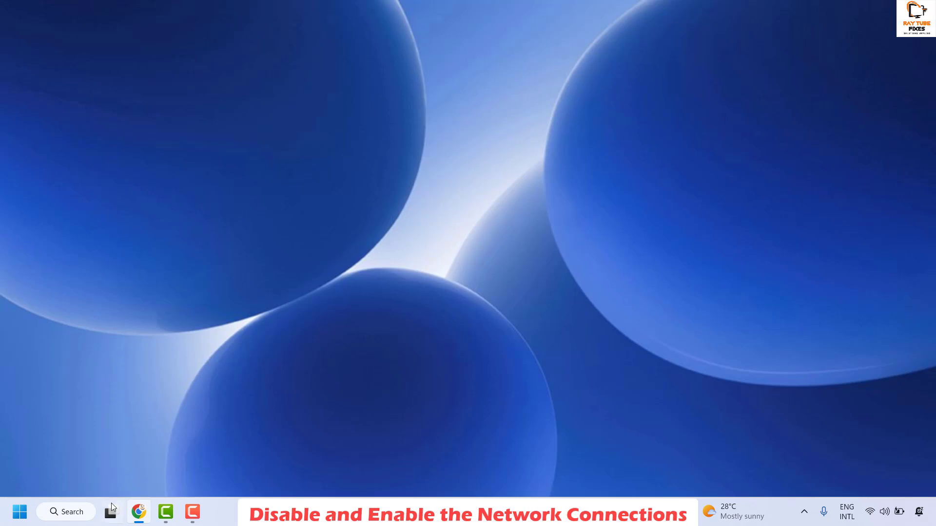
Step: Open the Network Connections window by running ncpa.cpl
{"action": "right_click", "coordinate": [19, 511]}
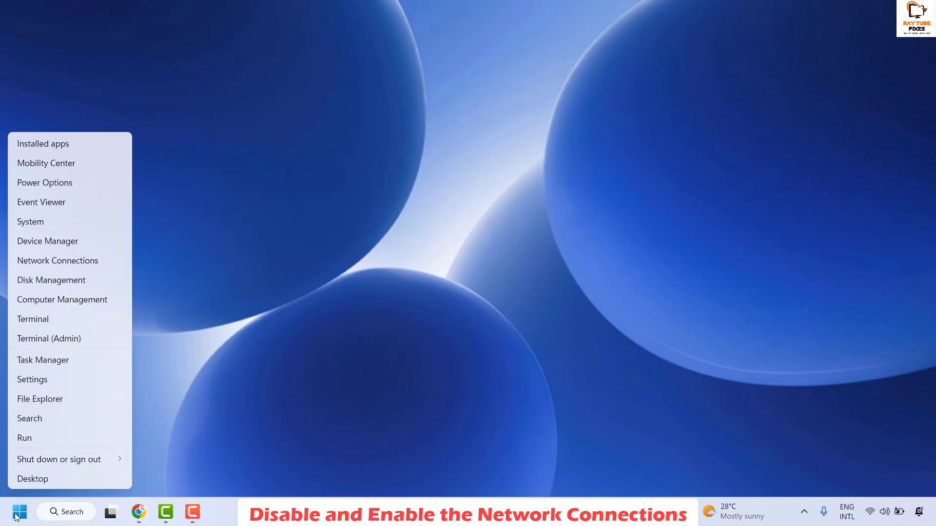
{"action": "left_click", "coordinate": [36, 433]}
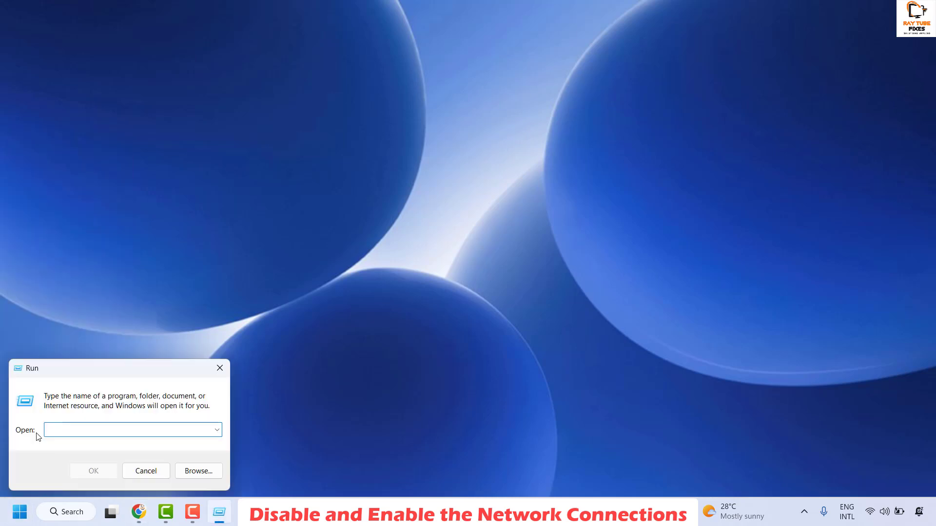
{"action": "type", "text": "ncpa.cpl"}
{"action": "key", "text": "Return"}
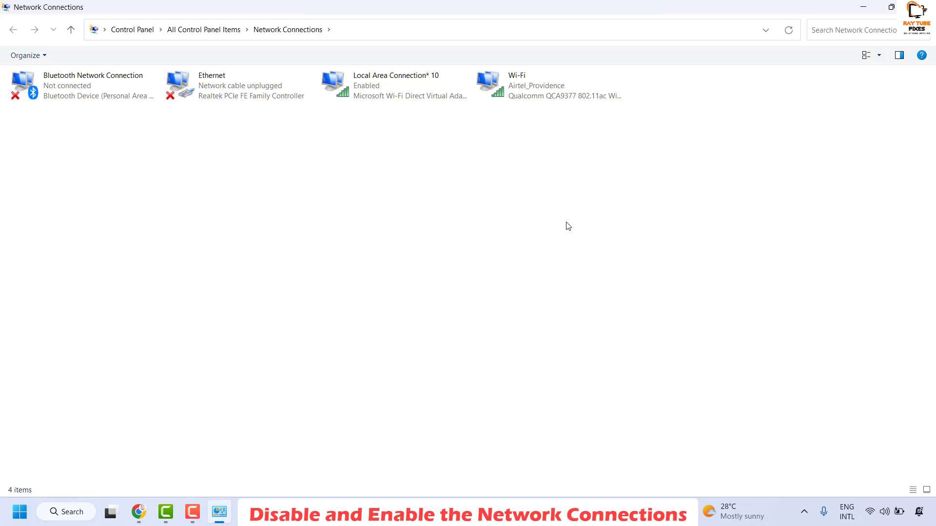
{"action": "left_click", "coordinate": [518, 90]}
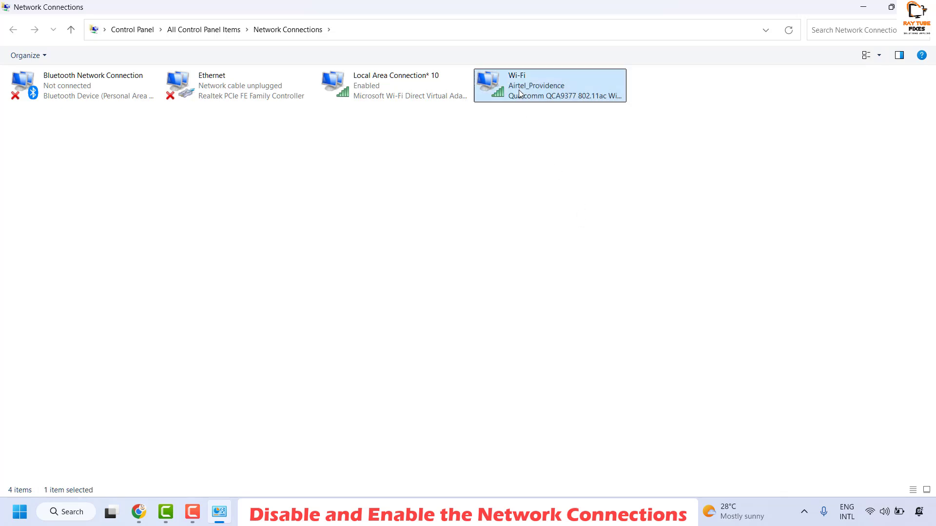
{"action": "right_click", "coordinate": [519, 92]}
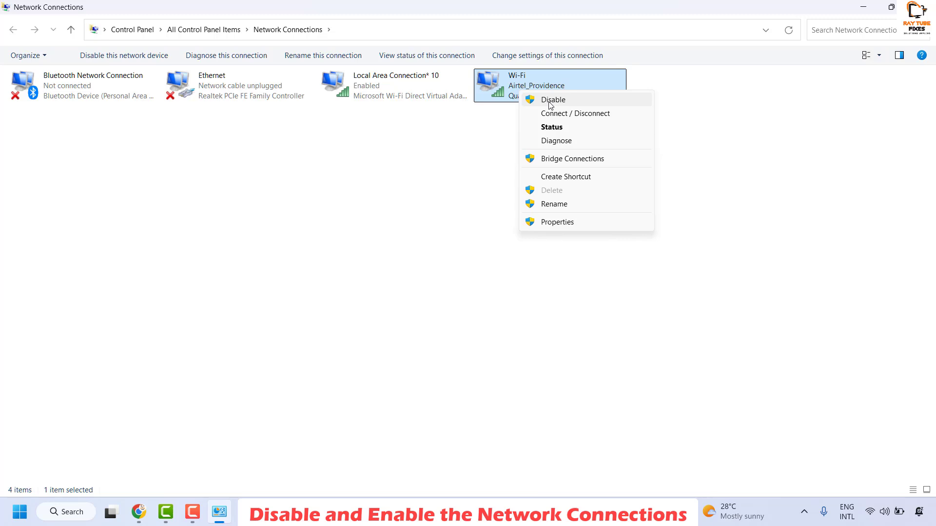
{"action": "left_click", "coordinate": [519, 80]}
{"action": "right_click", "coordinate": [518, 81]}
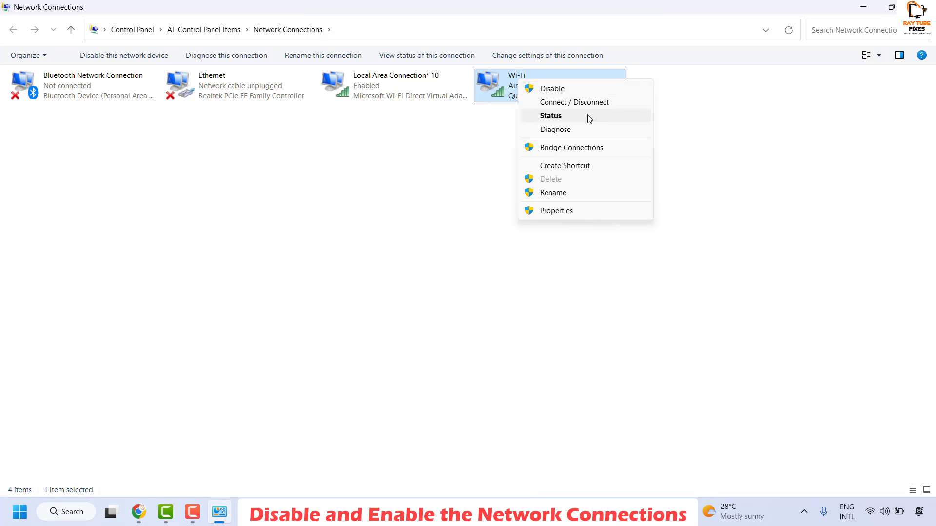
{"action": "left_click", "coordinate": [806, 42]}
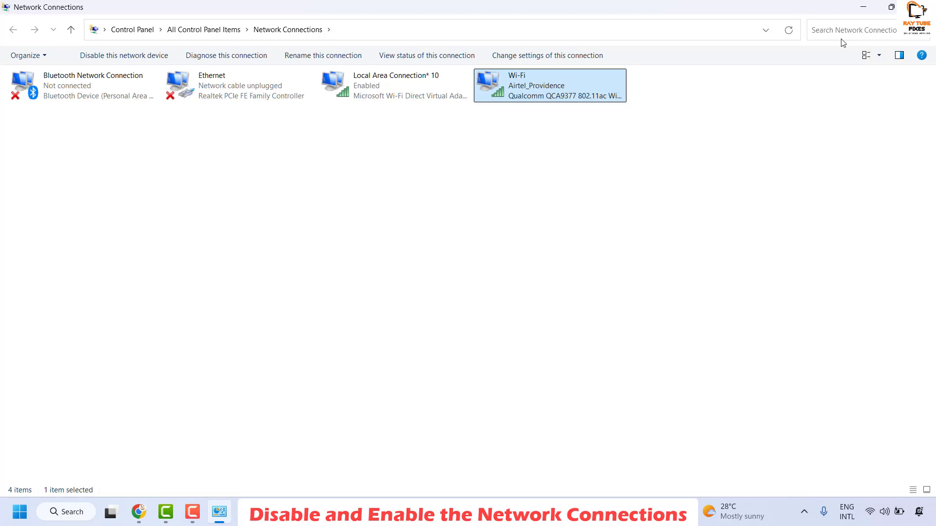
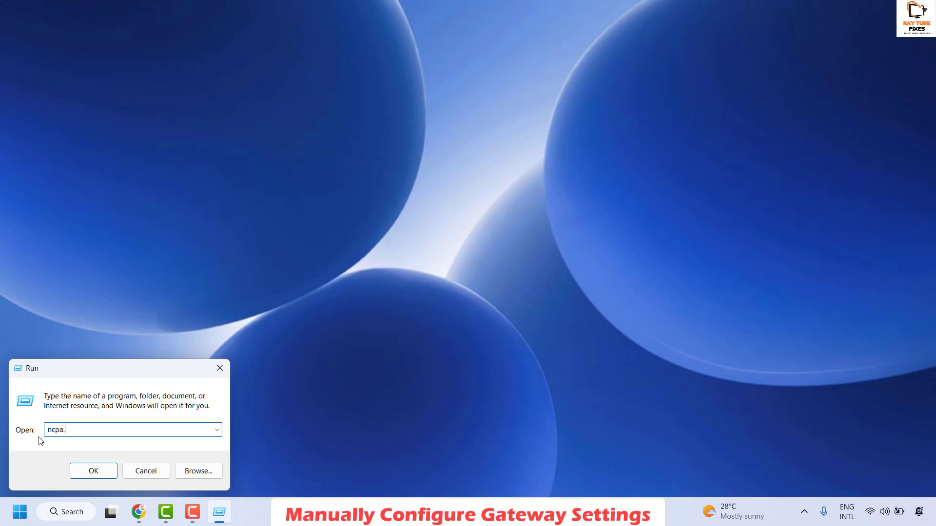
Step: Run ncpa.cpl and open the Internet Protocol Version 4 (TCP/IPv4) properties of the Wi-Fi connection
{"action": "type", "text": "cpl"}
{"action": "key", "text": "Return"}
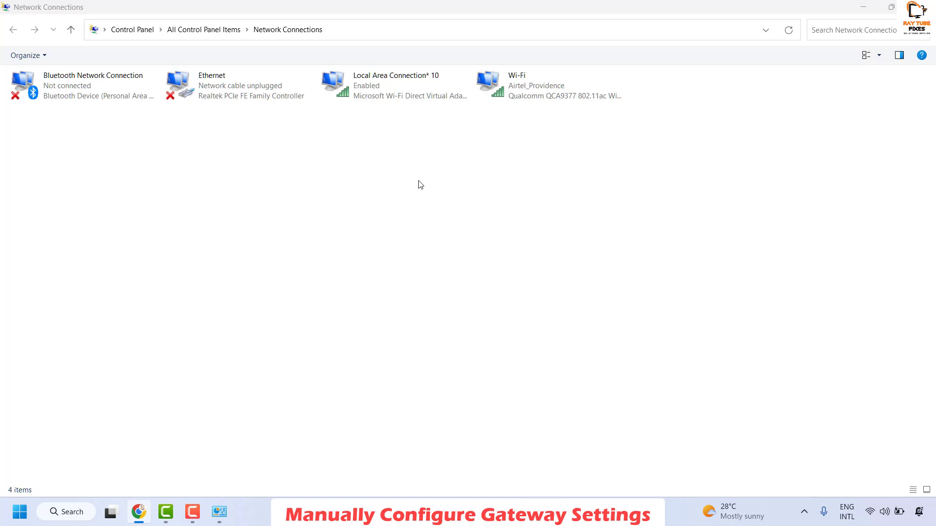
{"action": "right_click", "coordinate": [526, 83]}
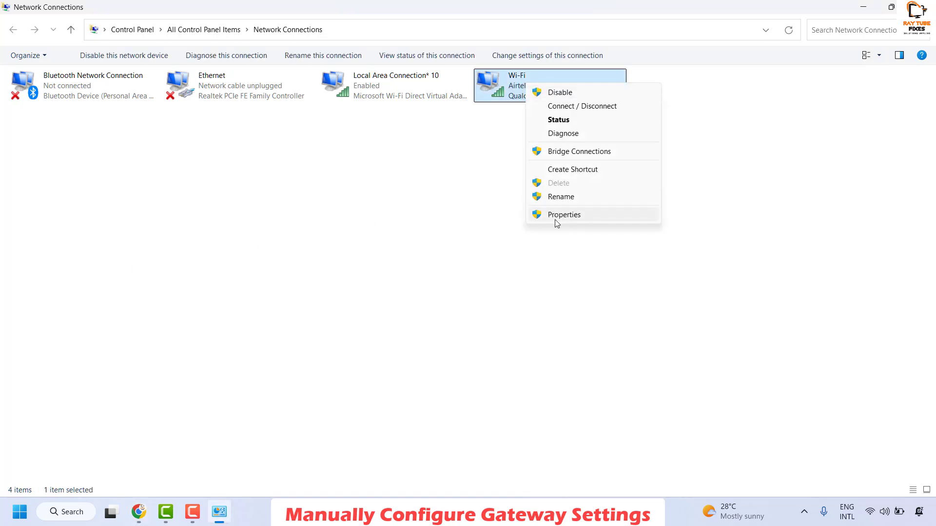
{"action": "left_click", "coordinate": [557, 215]}
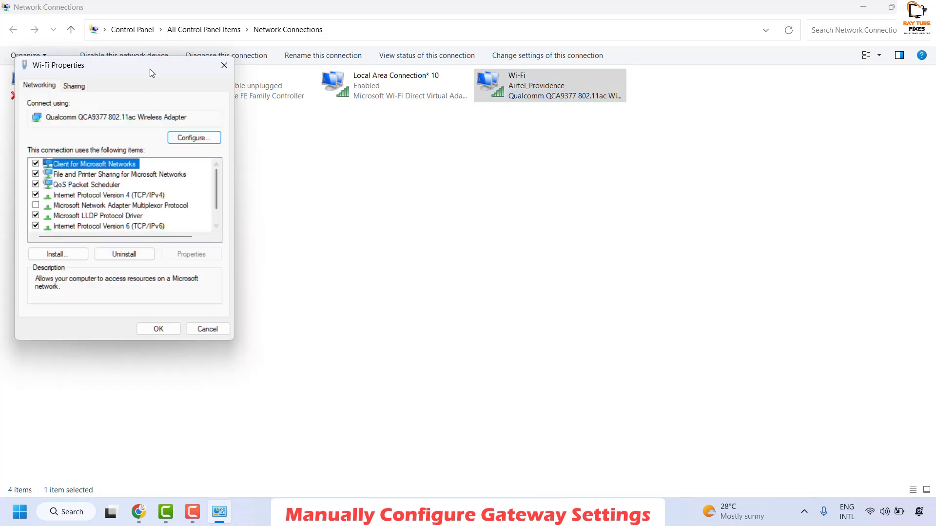
{"action": "left_click_drag", "start_coordinate": [150, 69], "coordinate": [434, 160]}
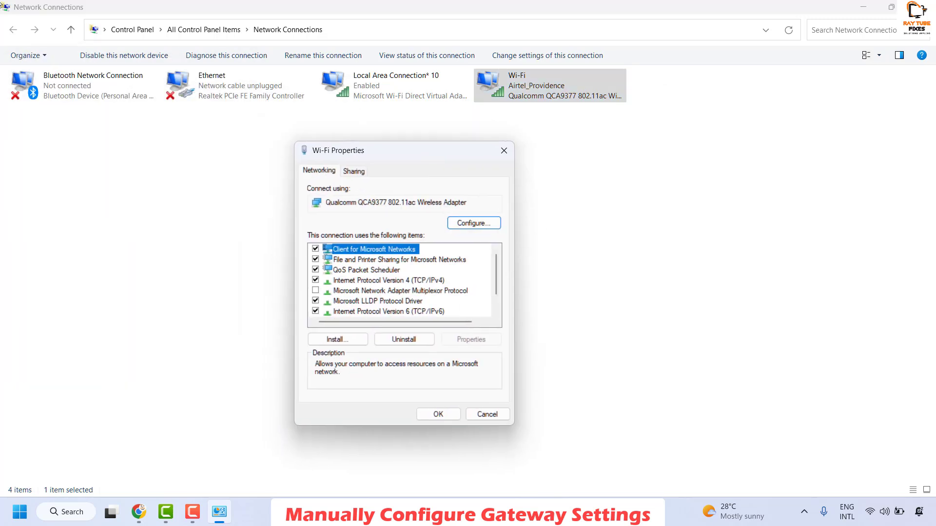
{"action": "left_click", "coordinate": [374, 284]}
{"action": "left_click", "coordinate": [471, 340]}
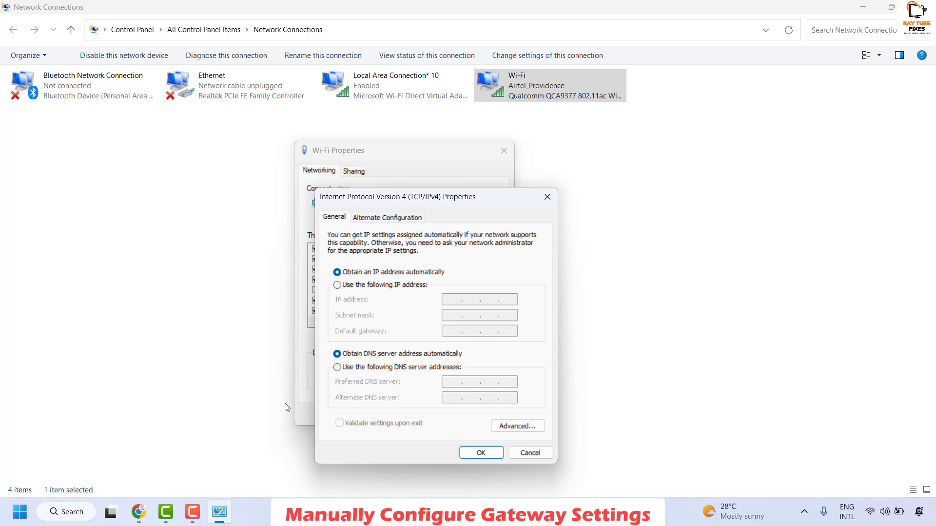
Step: Set the preferred DNS server to 8.8.8.8 and the alternate to 8.8.8.4, save the Wi-Fi properties and close Network Connections
{"action": "left_click", "coordinate": [341, 371]}
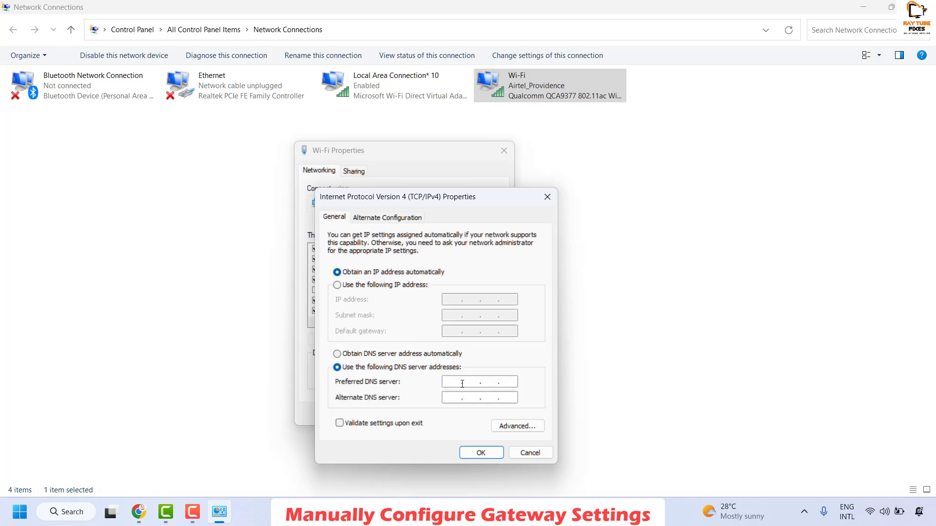
{"action": "type", "text": "8"}
{"action": "key", "text": "Tab"}
{"action": "type", "text": ".8.8.8"}
{"action": "left_click", "coordinate": [460, 397]}
{"action": "type", "text": "8.8.8.4"}
{"action": "left_click", "coordinate": [482, 451]}
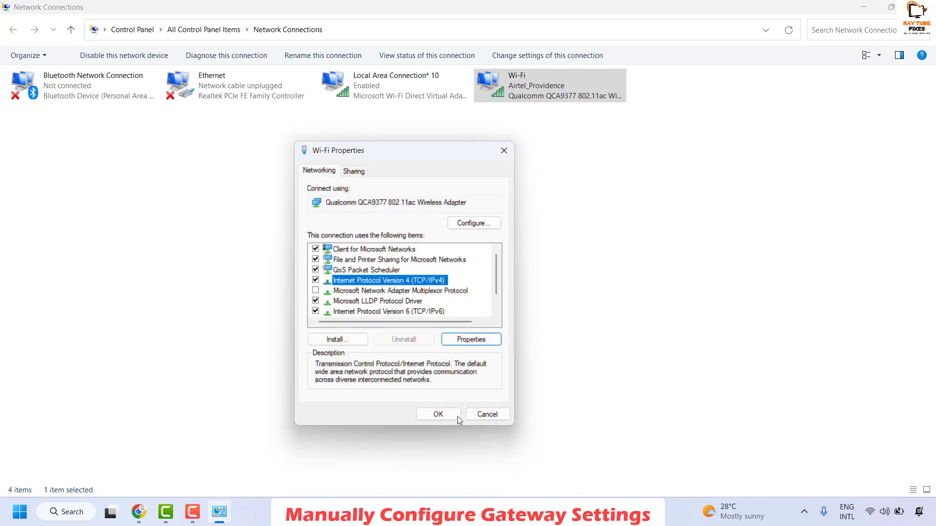
{"action": "left_click", "coordinate": [452, 415]}
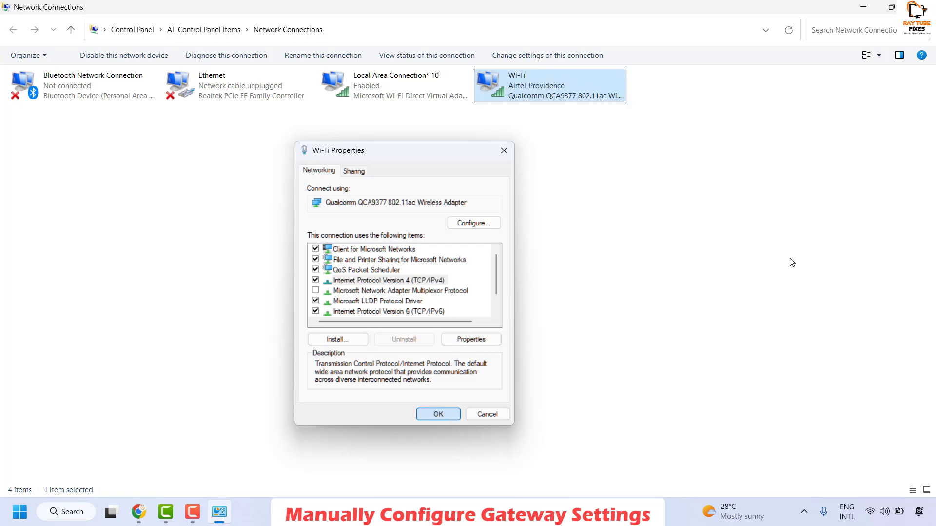
{"action": "key", "text": "alt+F4"}
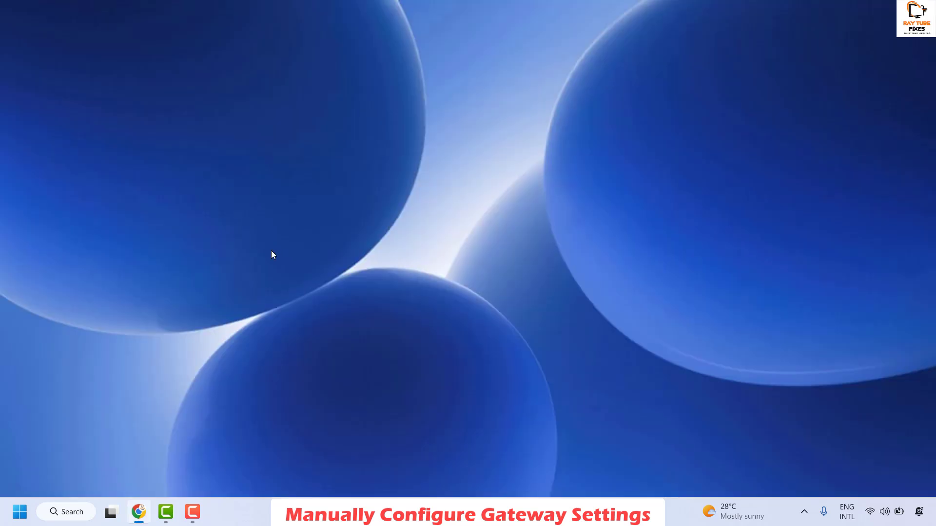